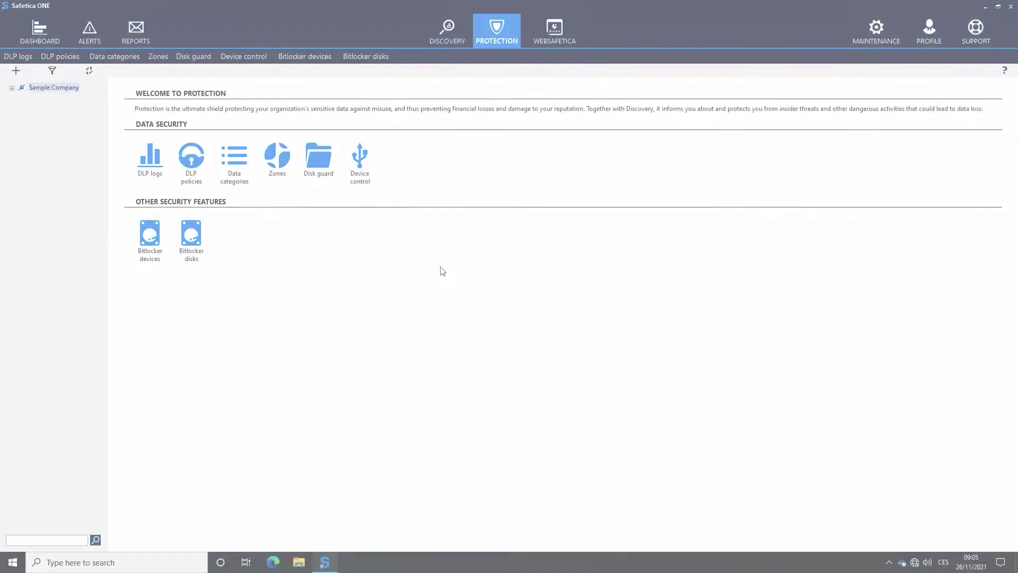
Open the Data categories settings under Protection.
click(236, 164)
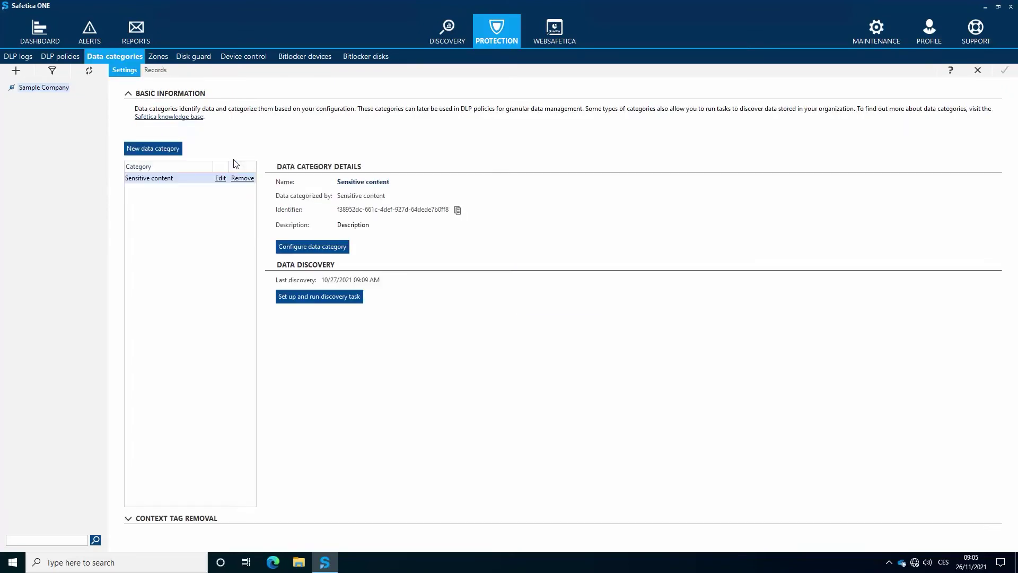
Add a data category 'Sensitive data' categorized by Context rules (expert), with Advanced shown.
click(160, 150)
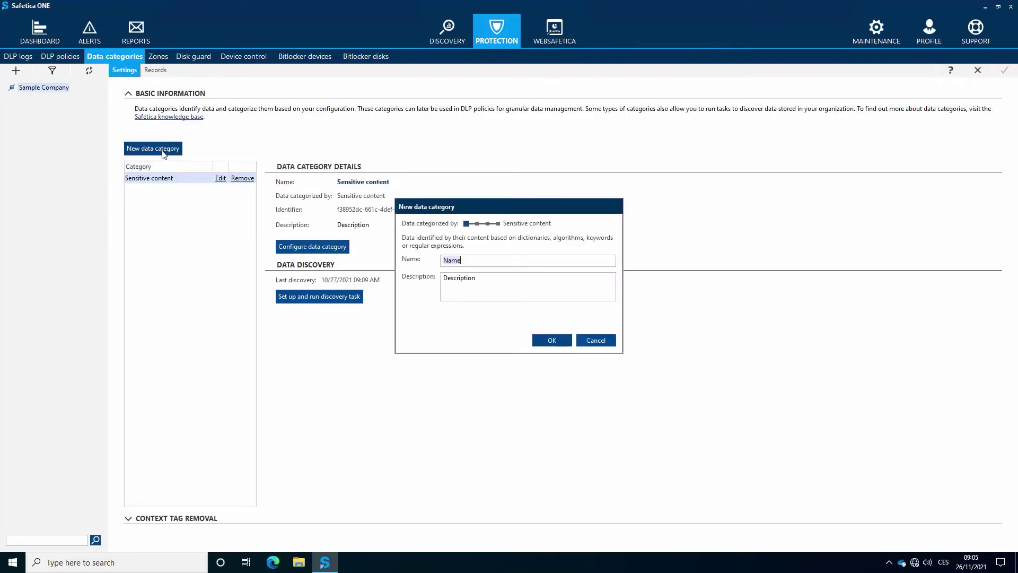
click(488, 223)
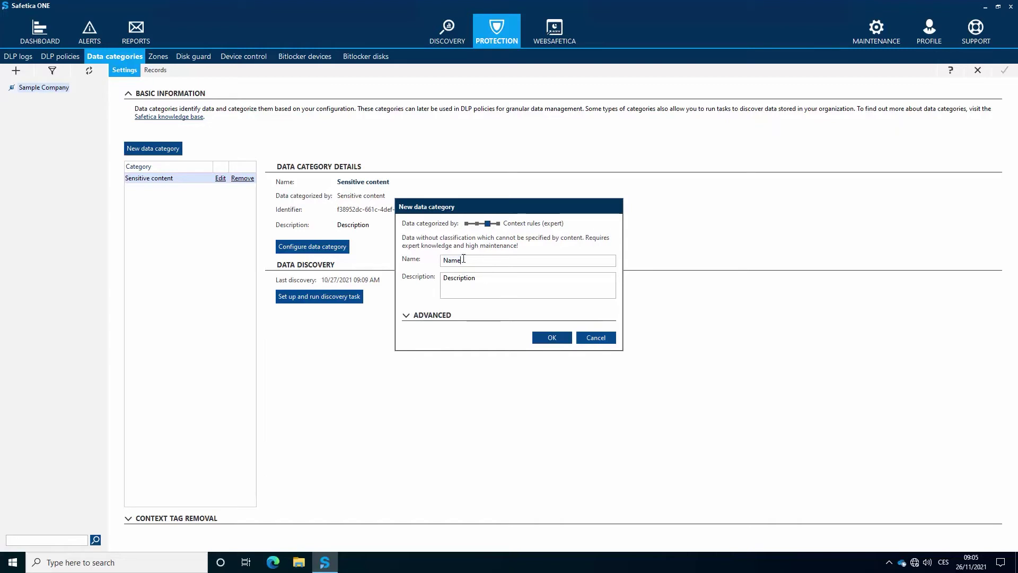
text(Sensitive data)
click(406, 316)
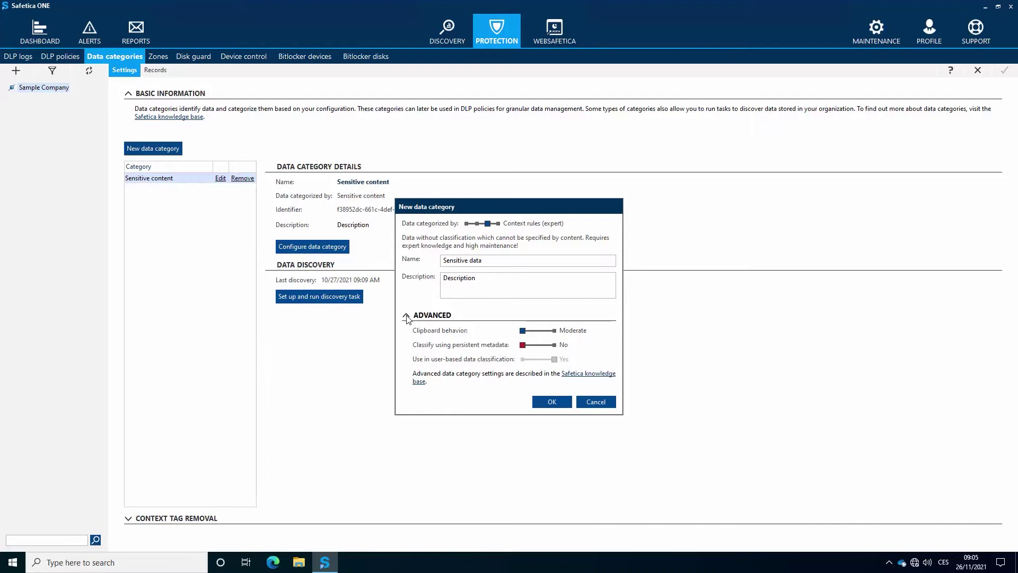
click(545, 407)
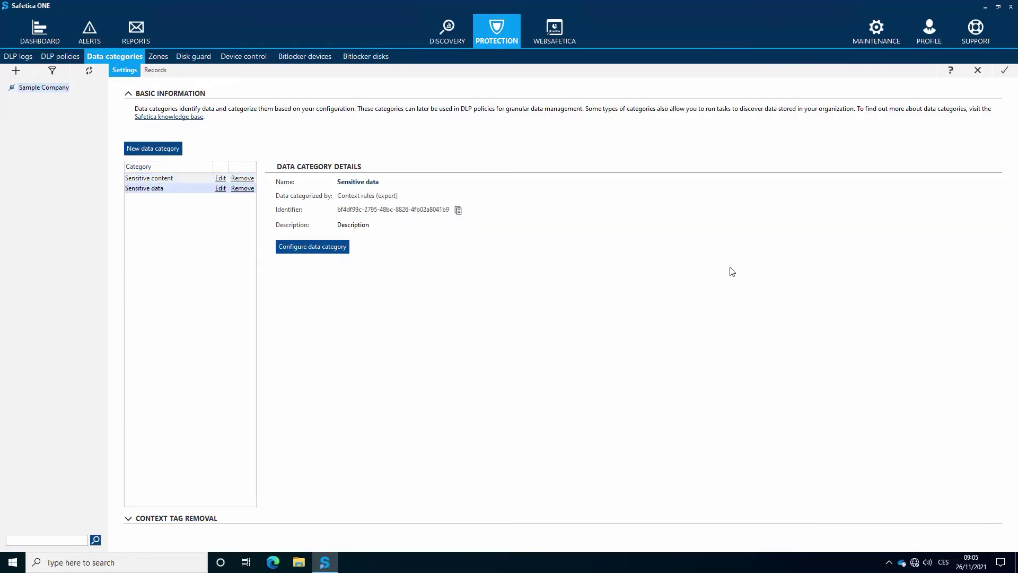
Save the Sensitive data category and add a new application rule in its file tagging.
click(1003, 73)
click(332, 249)
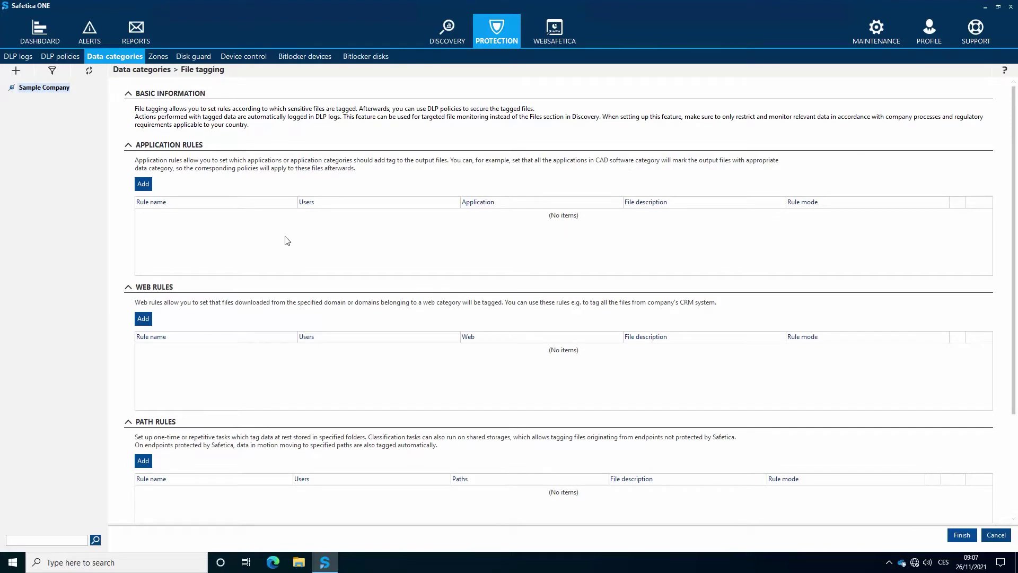
click(143, 183)
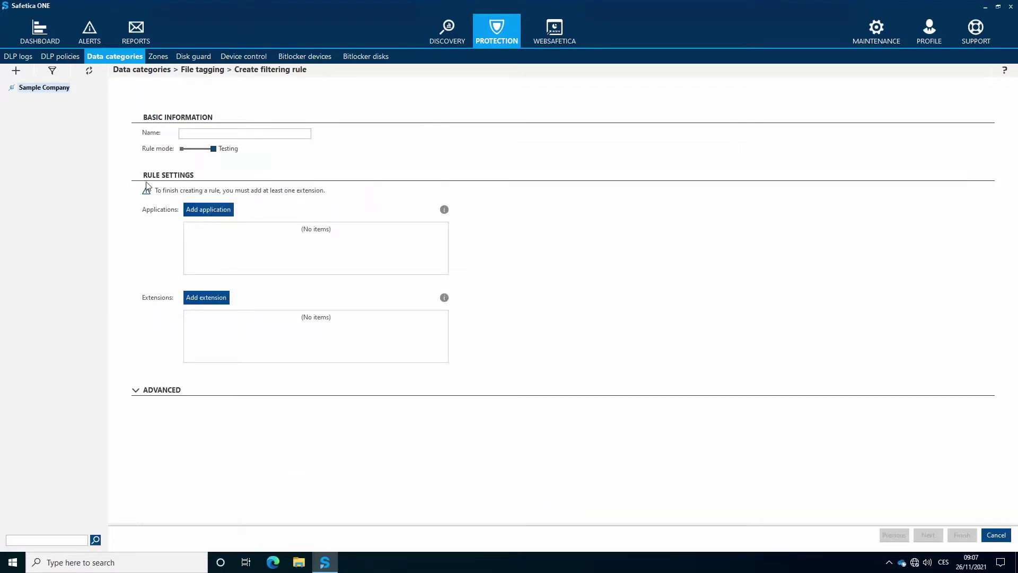
Name the rule 'CRM exports', set it to Tagging mode, and start choosing applications.
click(192, 134)
text(CRM exports)
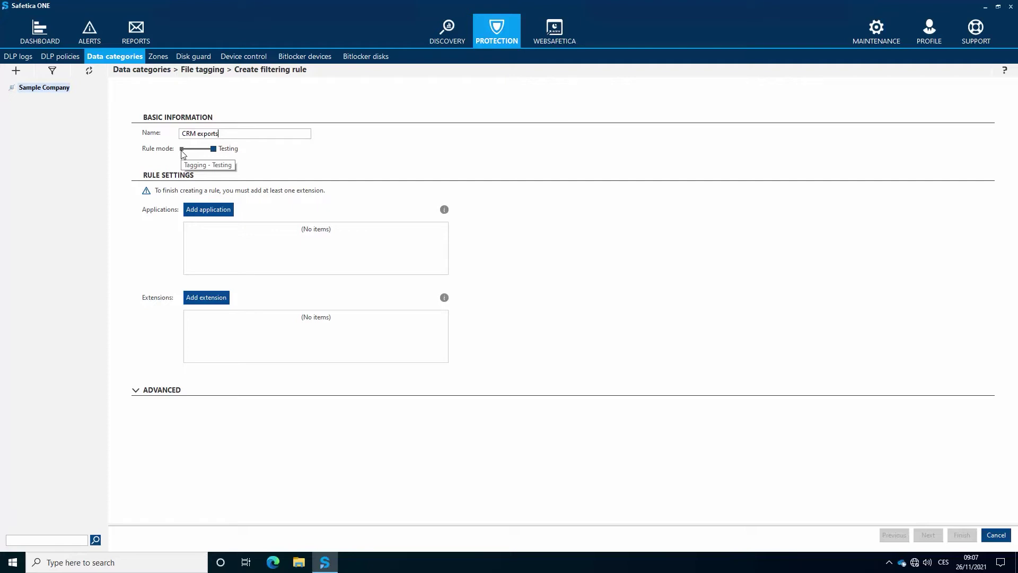
click(182, 150)
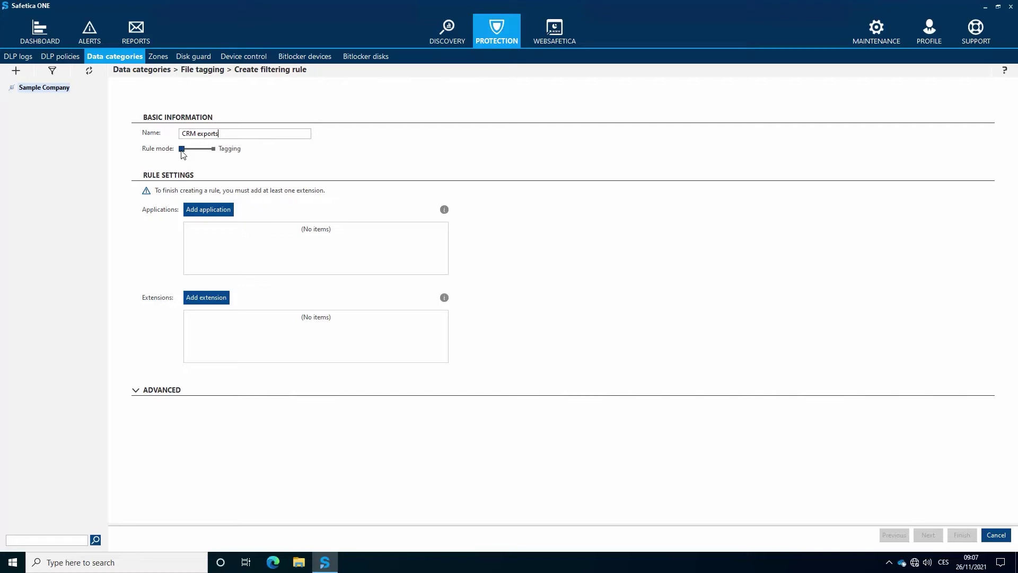
click(204, 212)
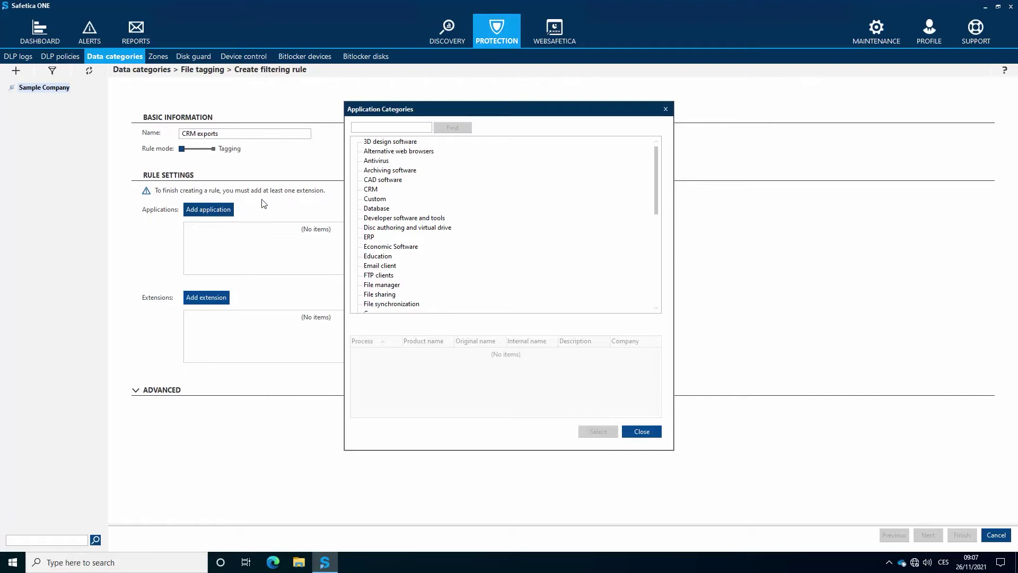
Add the CRM application category plus Presentation, Spreadsheet and Text file types to the rule.
click(372, 190)
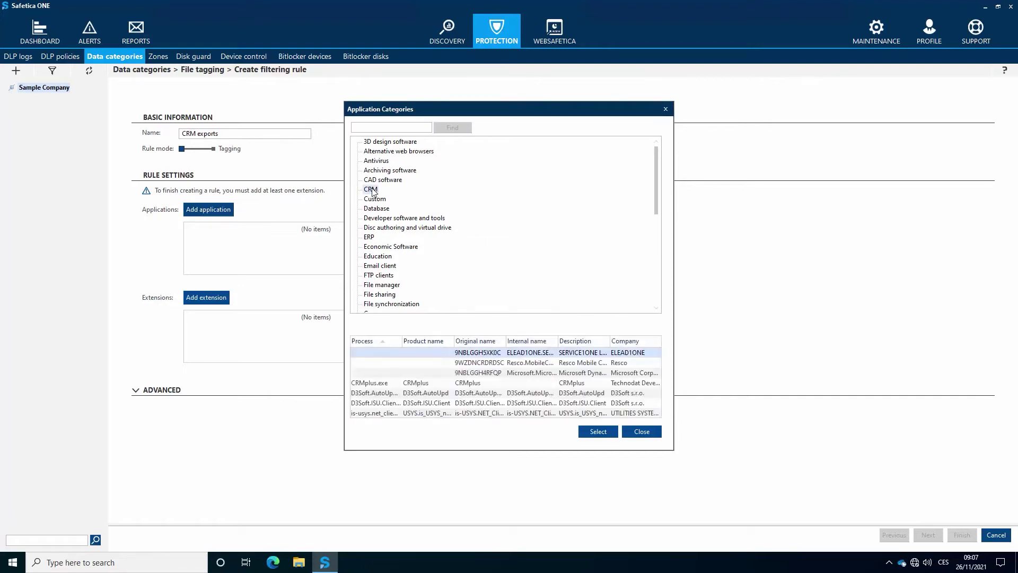
click(588, 432)
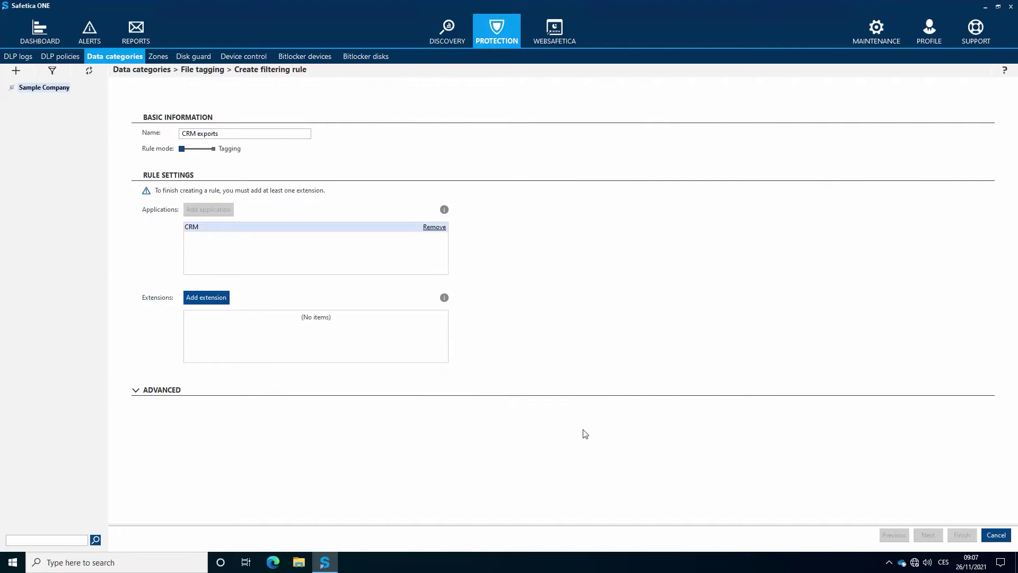
click(219, 298)
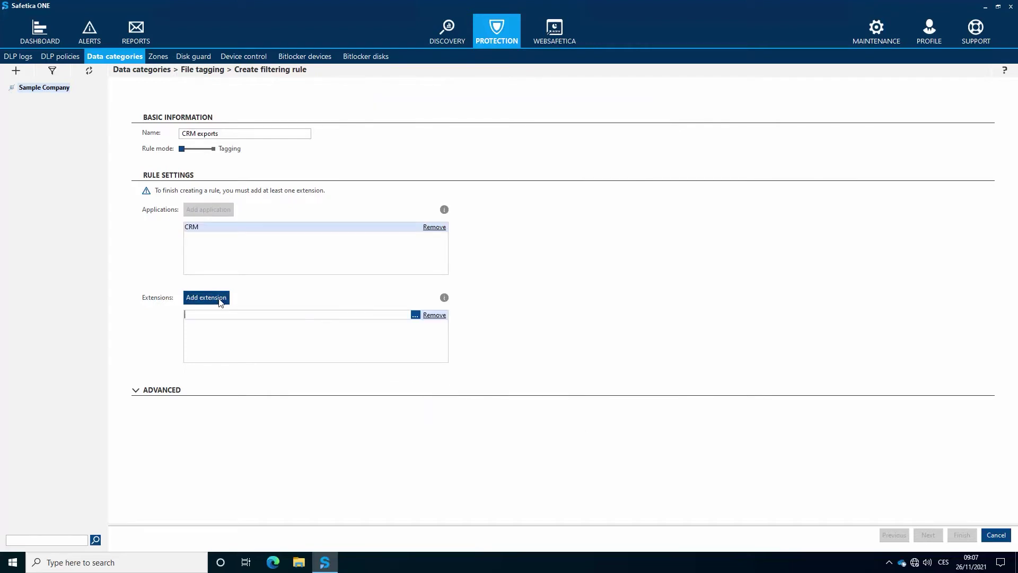
click(415, 315)
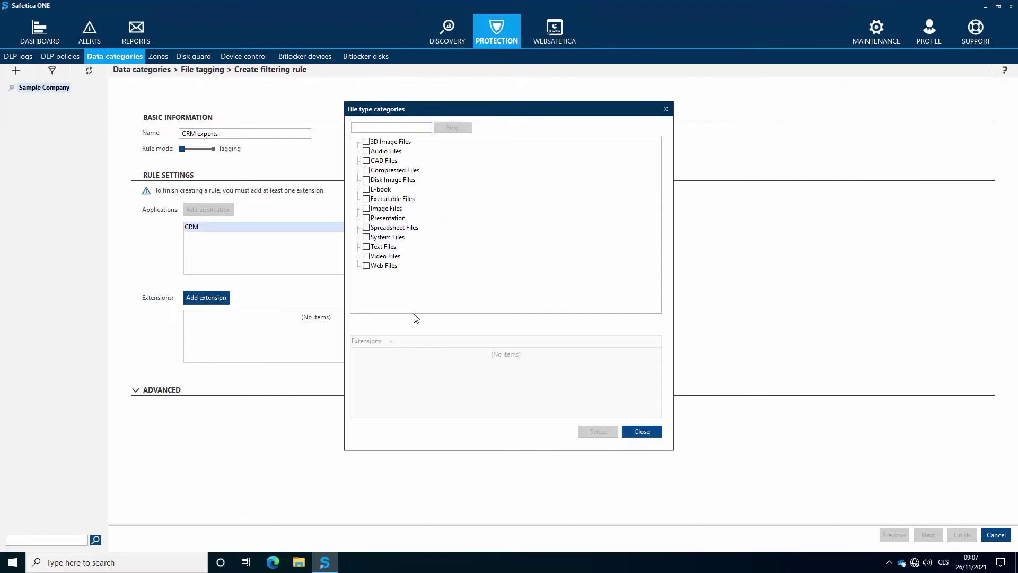
click(366, 217)
click(366, 247)
click(590, 431)
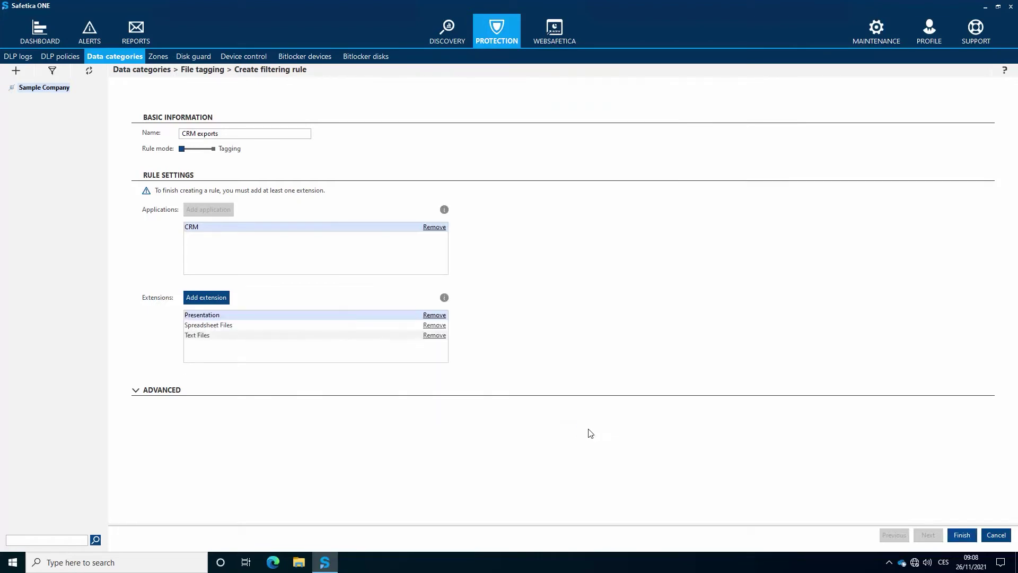
Add file-name keyword 'invoice' to CRM exports, keeping tagging action Merge tags by priority.
click(163, 391)
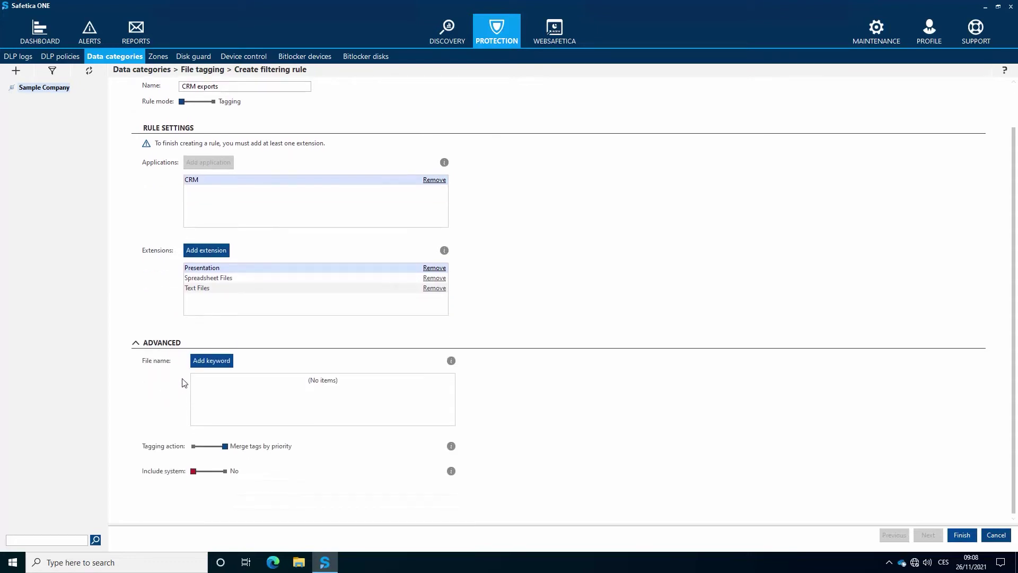
click(209, 363)
text(invoice)
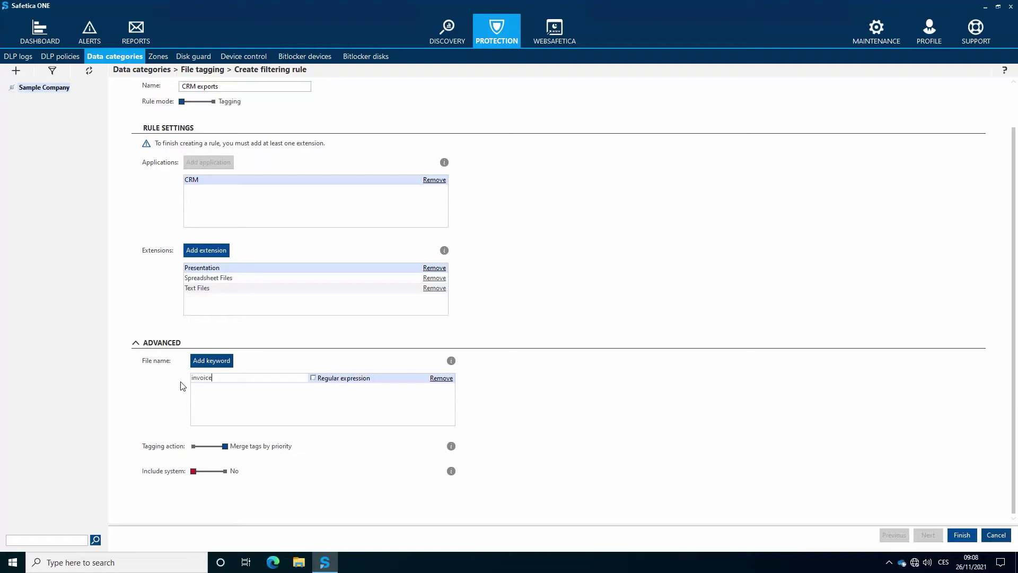
click(202, 391)
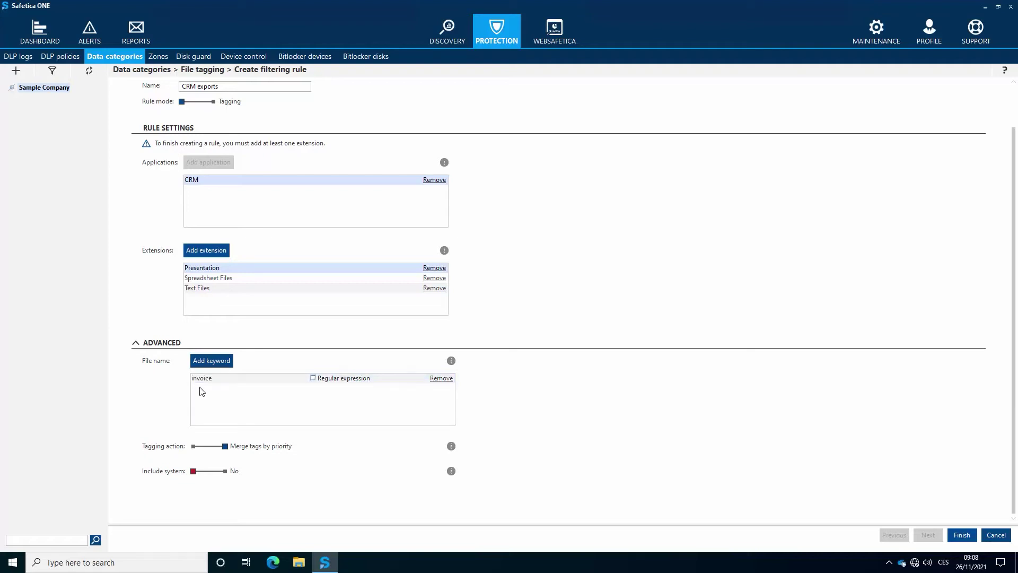
click(193, 446)
click(225, 446)
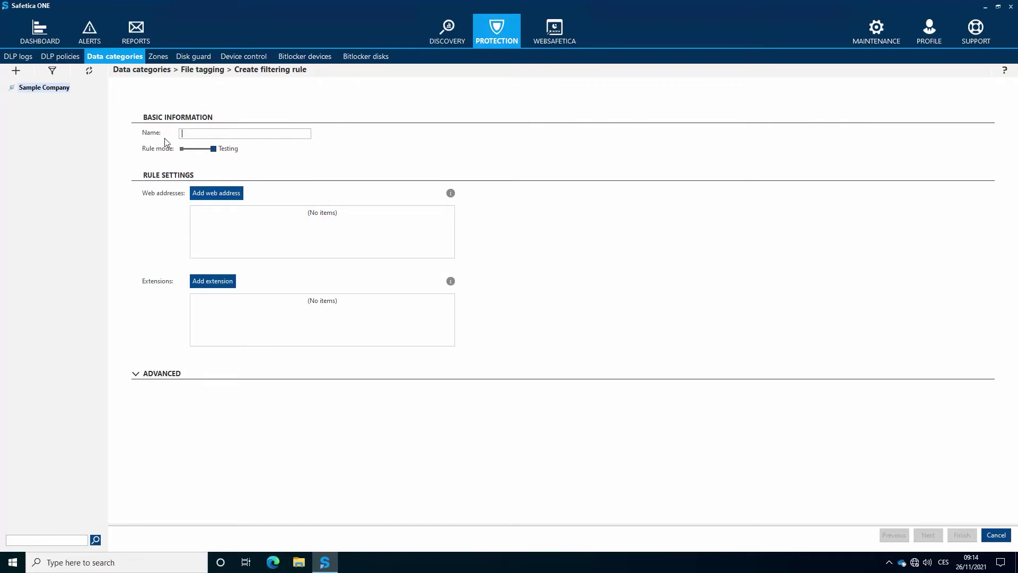
text(CRM downloads)
click(182, 149)
click(203, 195)
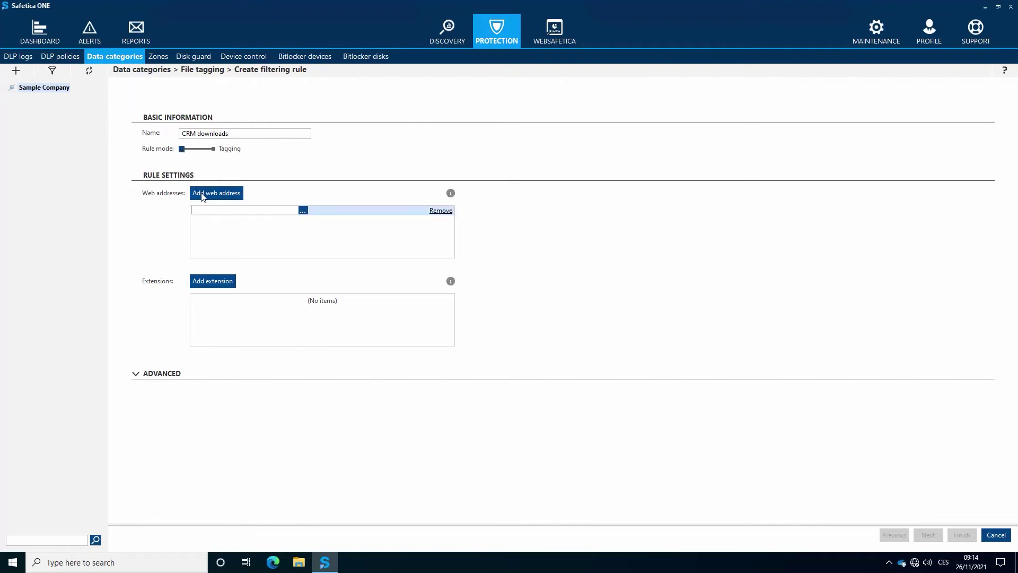
text(www.hubspot.com)
click(250, 228)
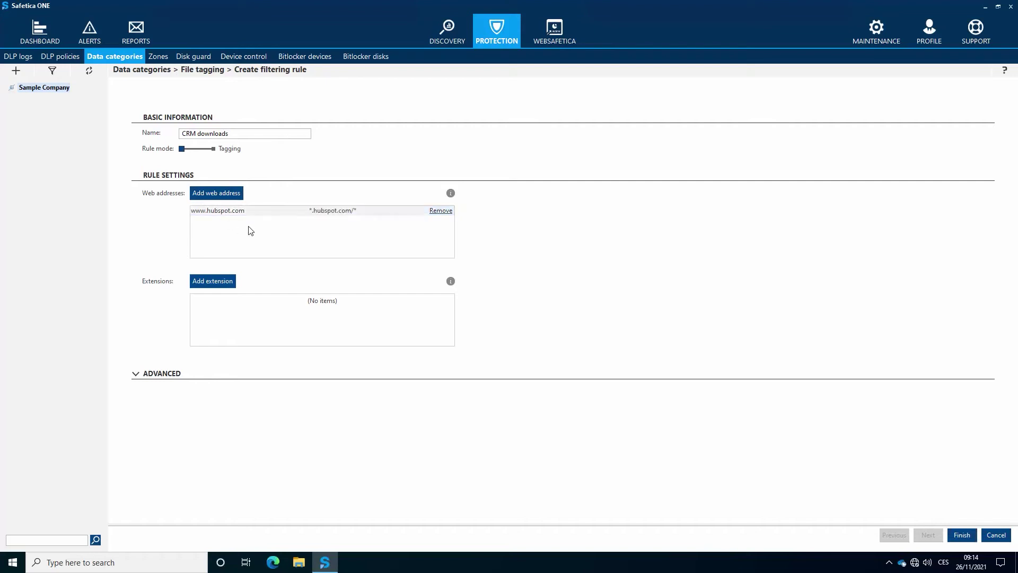
Keep the *.hubspot.com/* address pattern and add an empty extension entry.
click(395, 212)
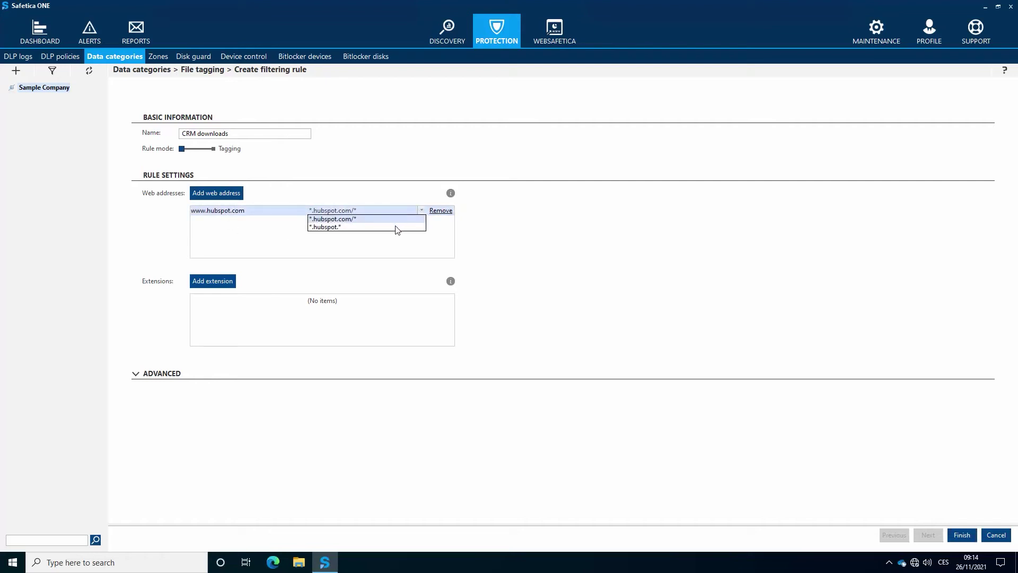
click(380, 219)
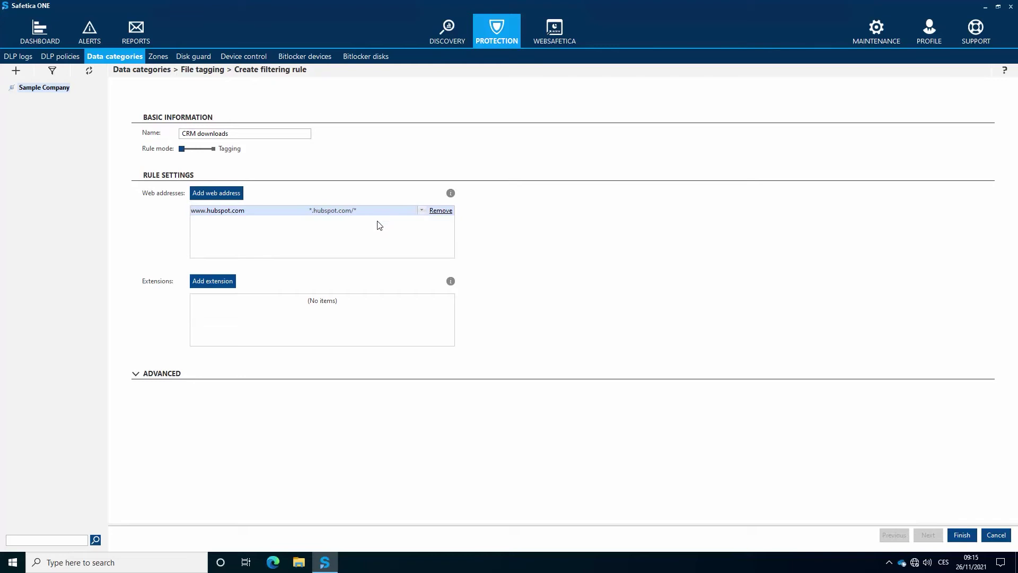
click(219, 283)
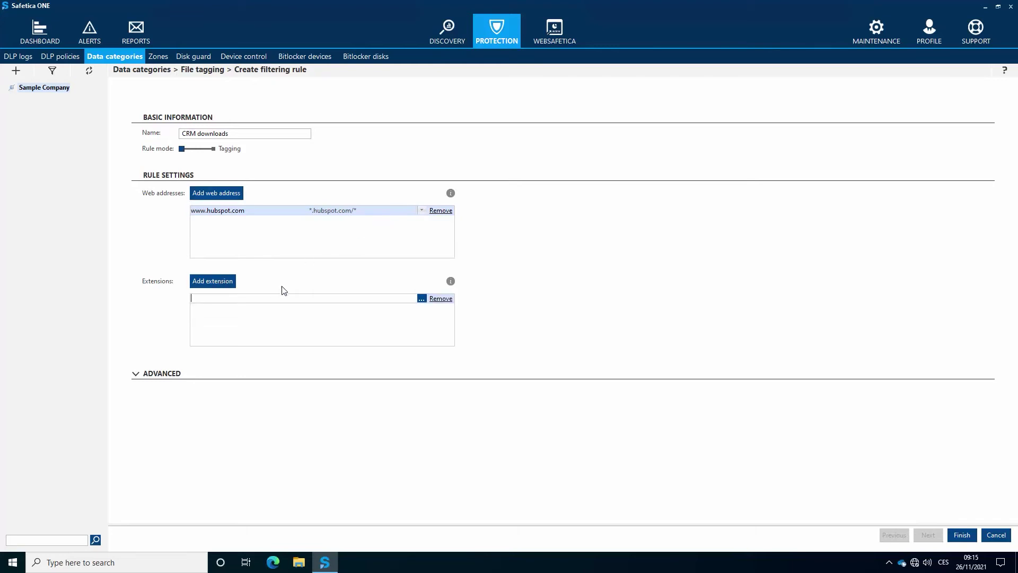
Add Presentation, Spreadsheet and Text file categories to the CRM downloads extensions.
click(422, 299)
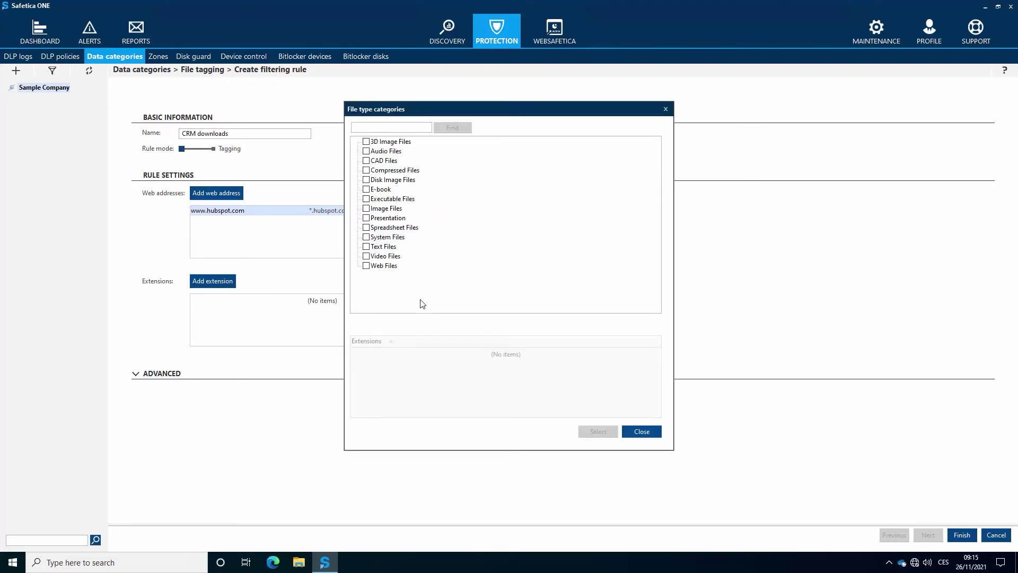
click(366, 218)
click(366, 247)
click(592, 431)
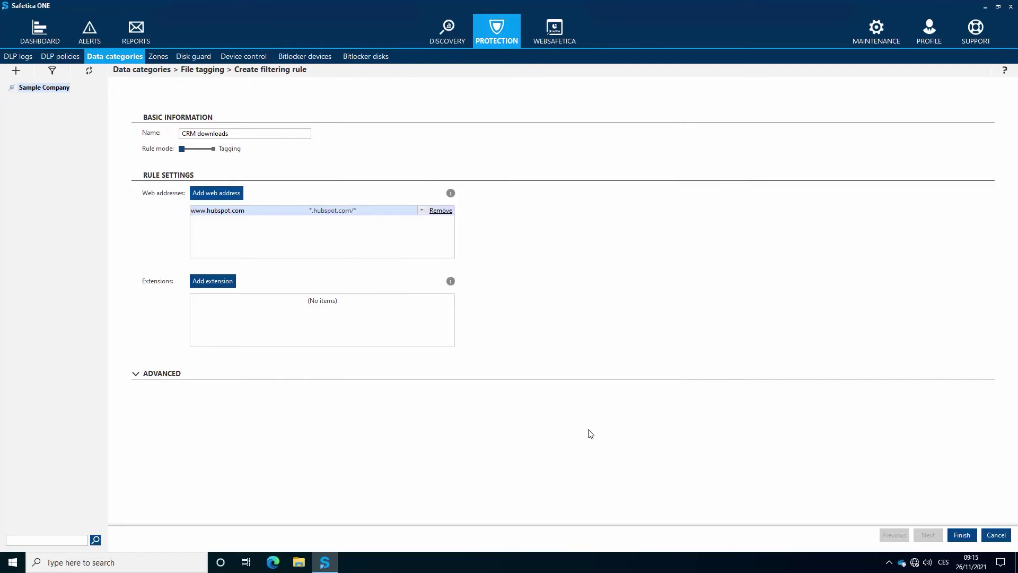
Set the Advanced tagging scope to tag all web content, including copied text.
click(162, 373)
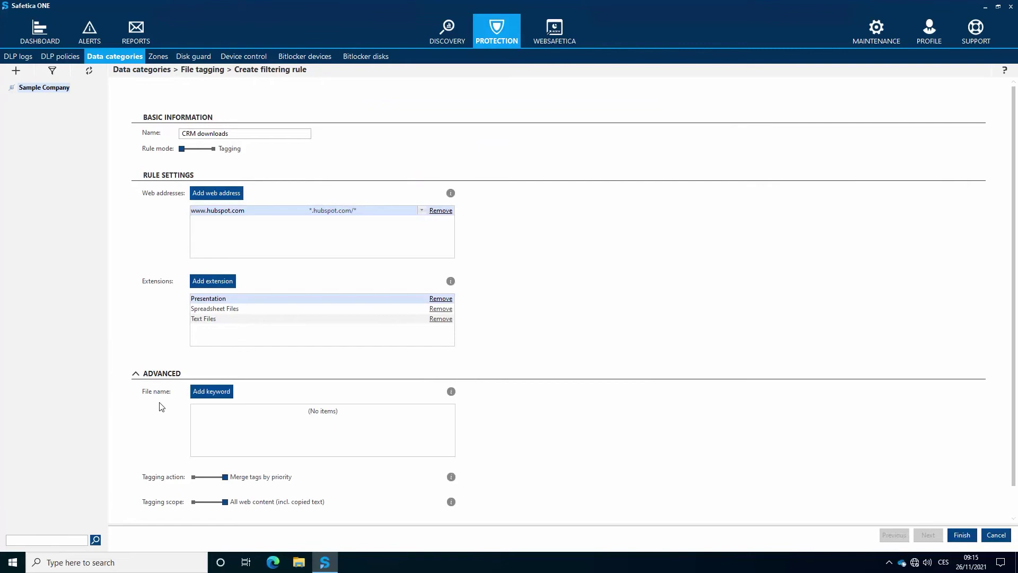
scroll(160, 410, down, 1)
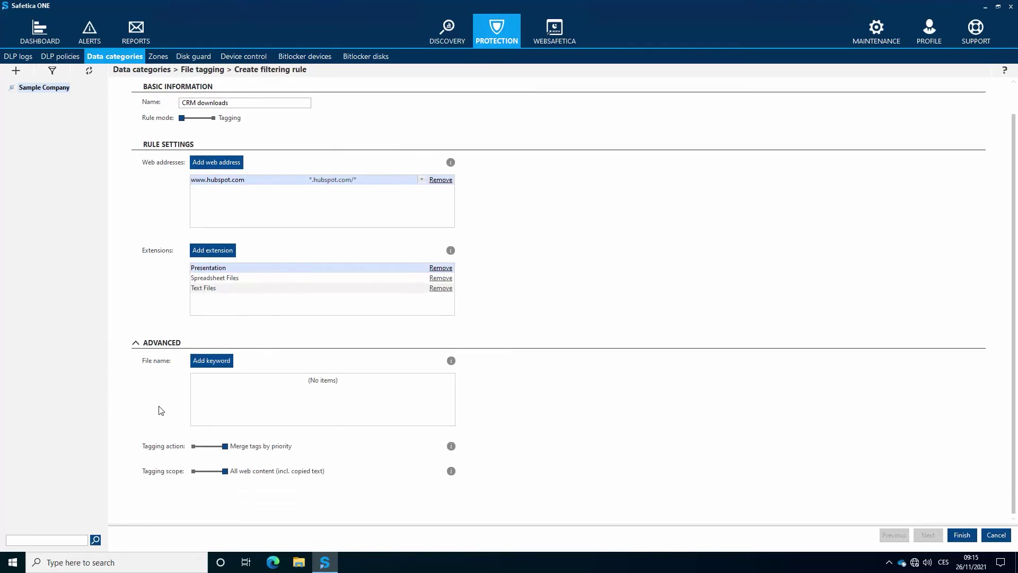
click(195, 472)
click(225, 472)
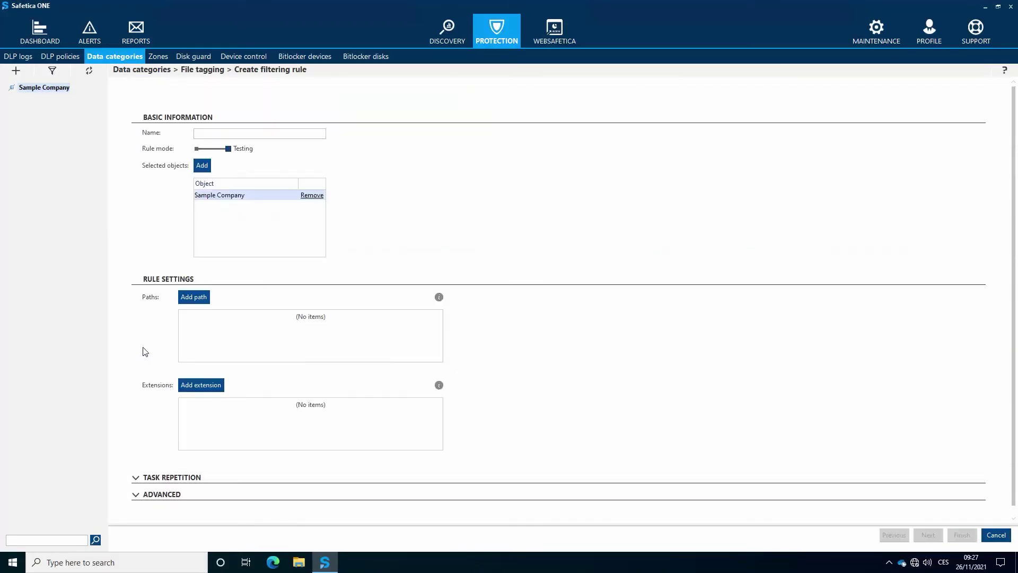
Name the path rule 'Drawings', set Tagging mode, and apply it to Sample Company.
text(Drawings)
click(200, 151)
click(203, 167)
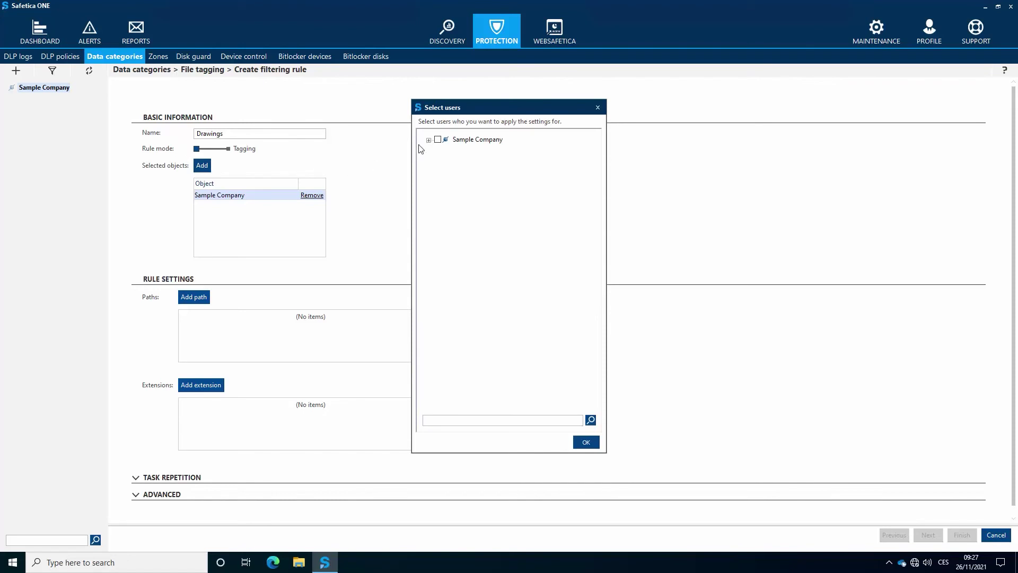
click(437, 140)
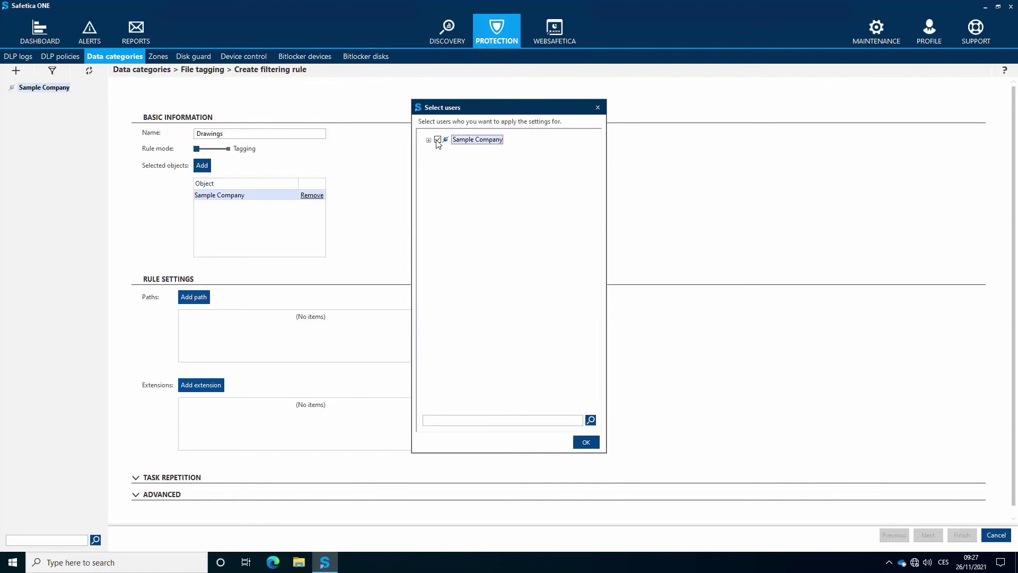
click(586, 442)
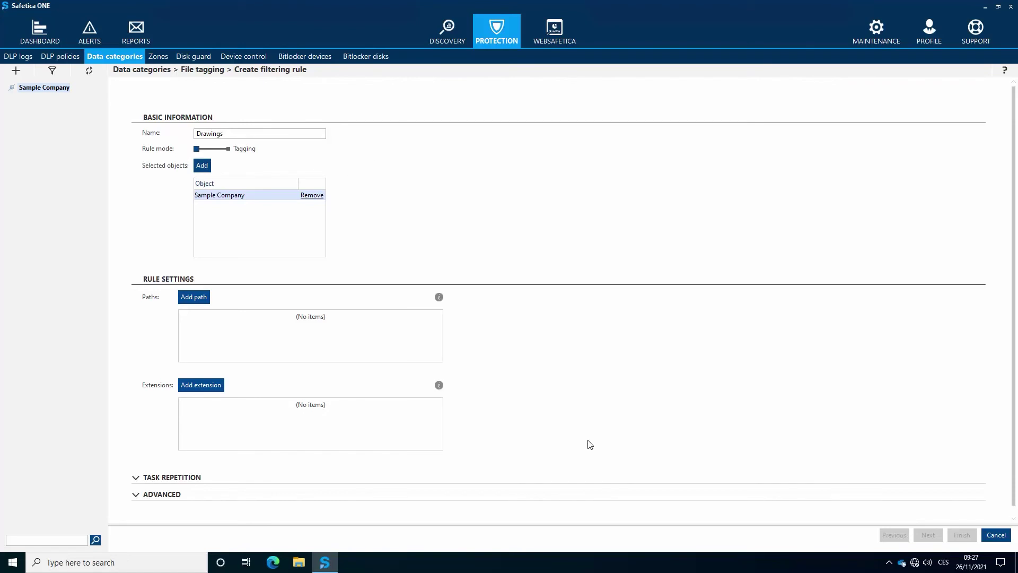
Add the path \\shareddrive\drawings\ to the Drawings rule.
click(202, 299)
text(\shareddrive\)
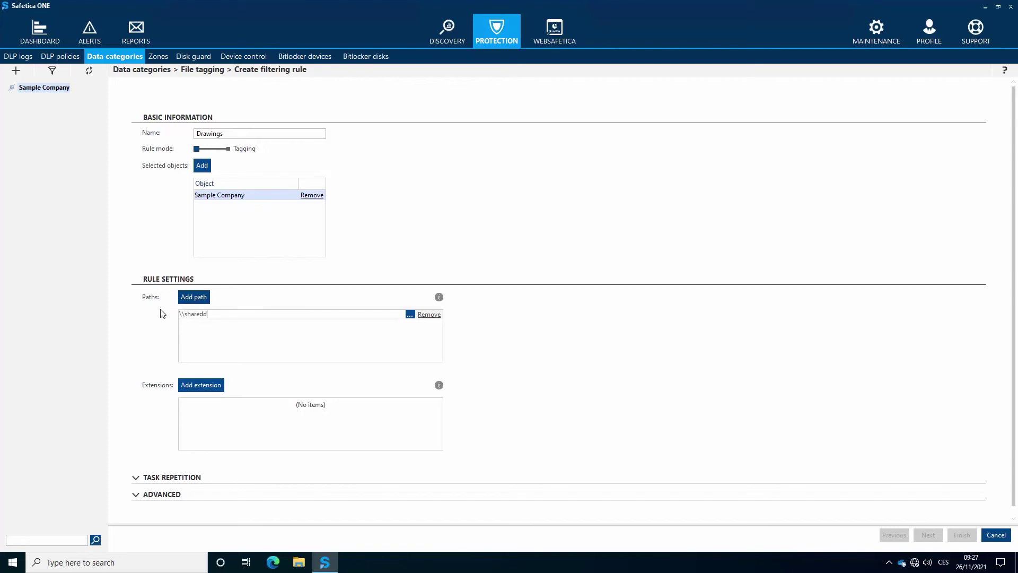
text(drawings\)
click(194, 347)
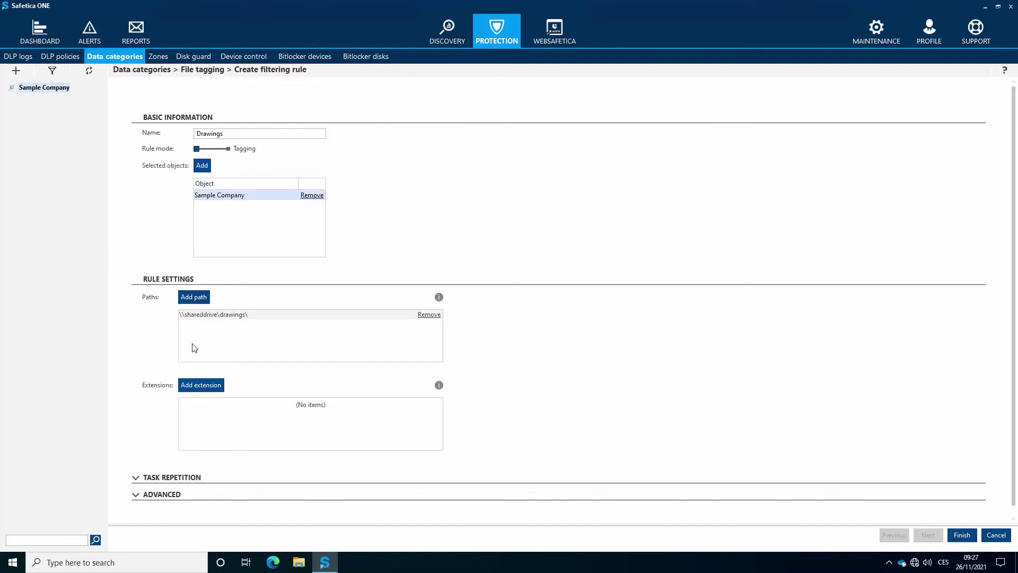
Add CAD Files and Presentation file type categories as the rule's extensions.
click(198, 385)
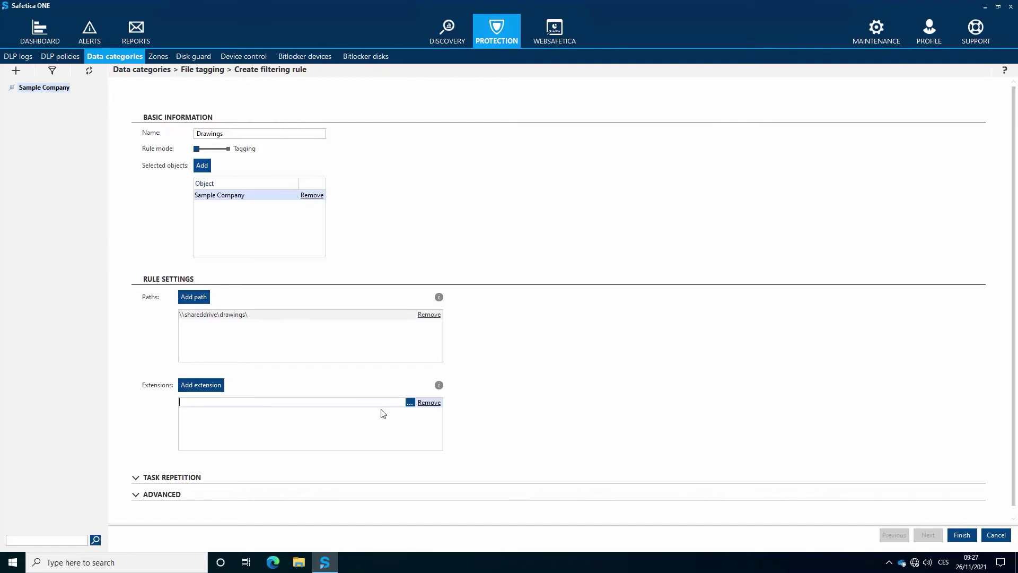
click(410, 402)
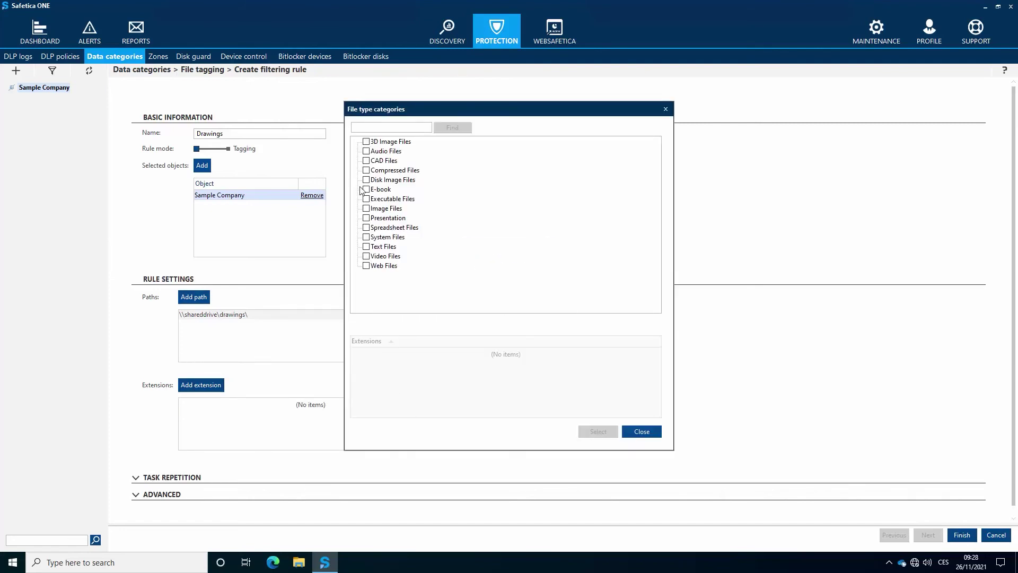
click(366, 160)
click(366, 218)
click(591, 433)
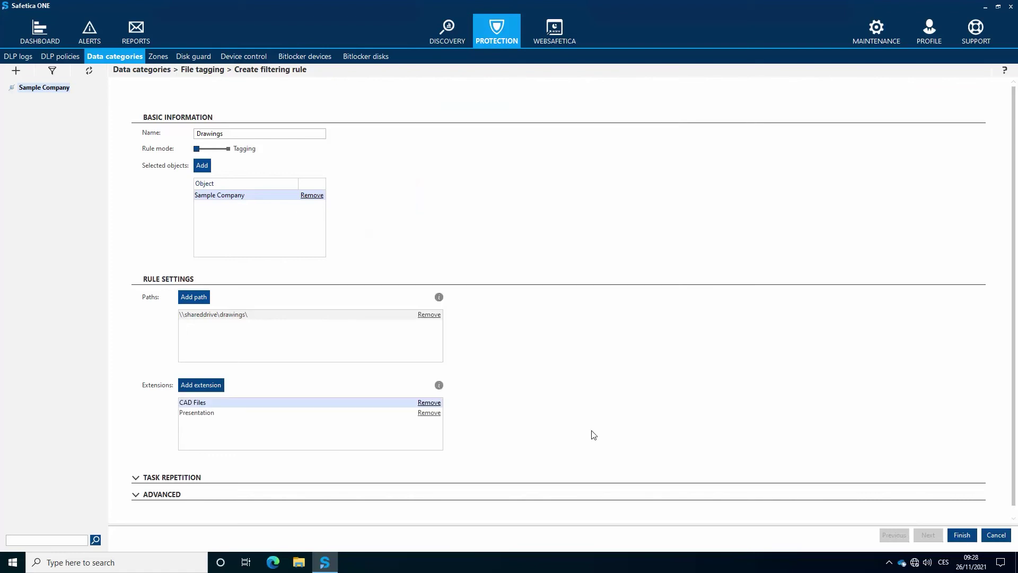
Set the Drawings rule's task repetition to Daily.
click(170, 477)
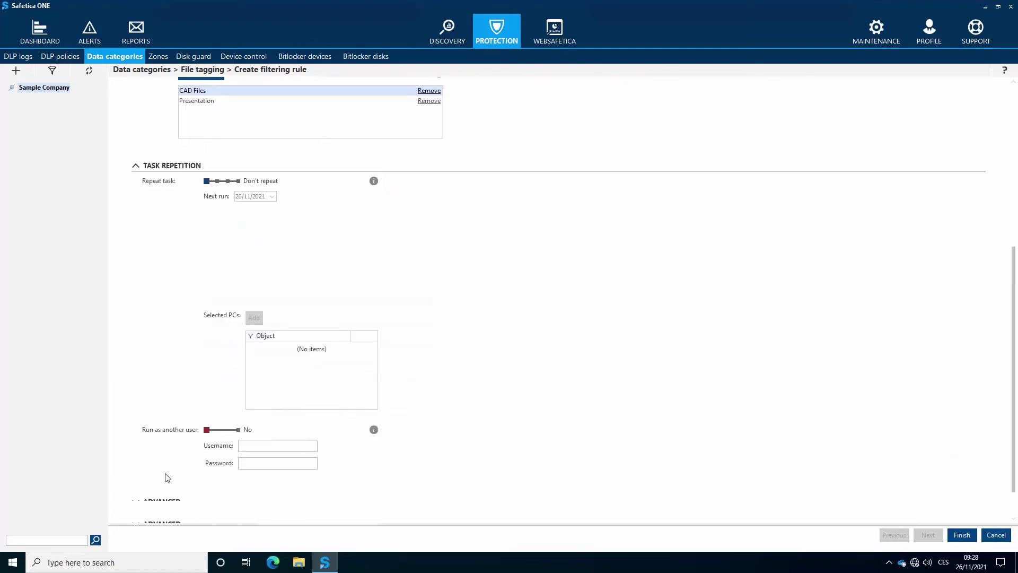
click(217, 165)
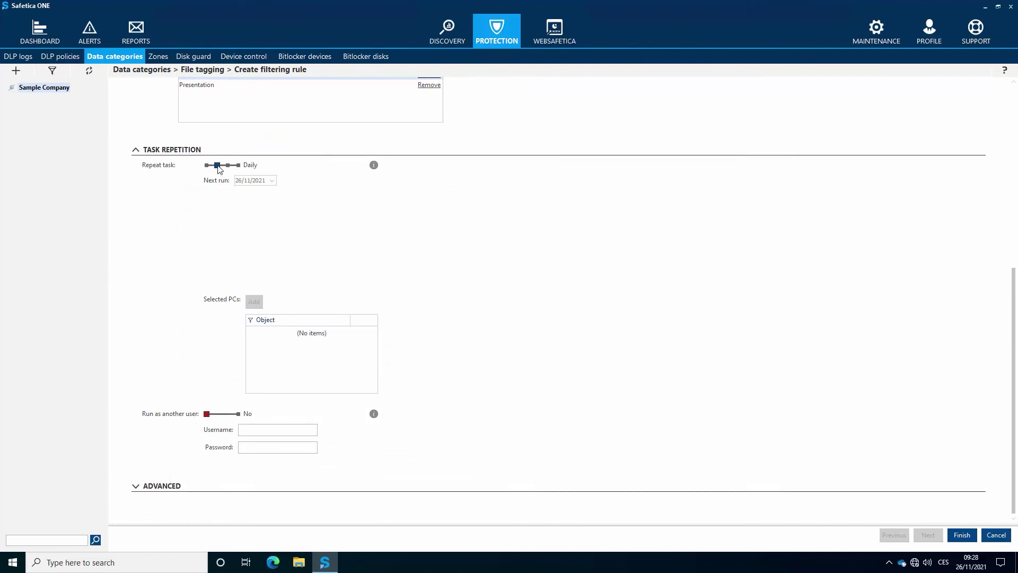
click(231, 169)
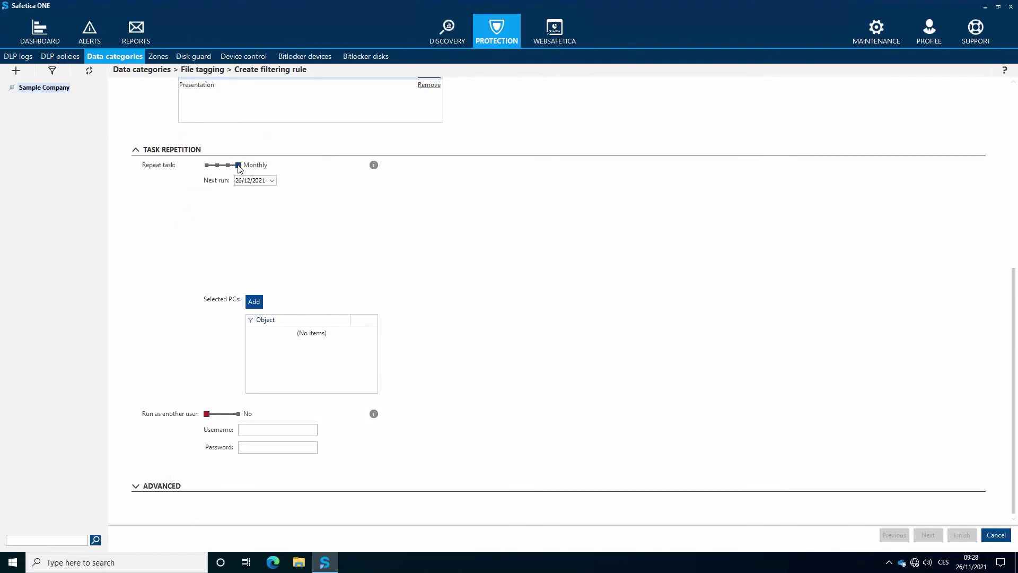
click(217, 166)
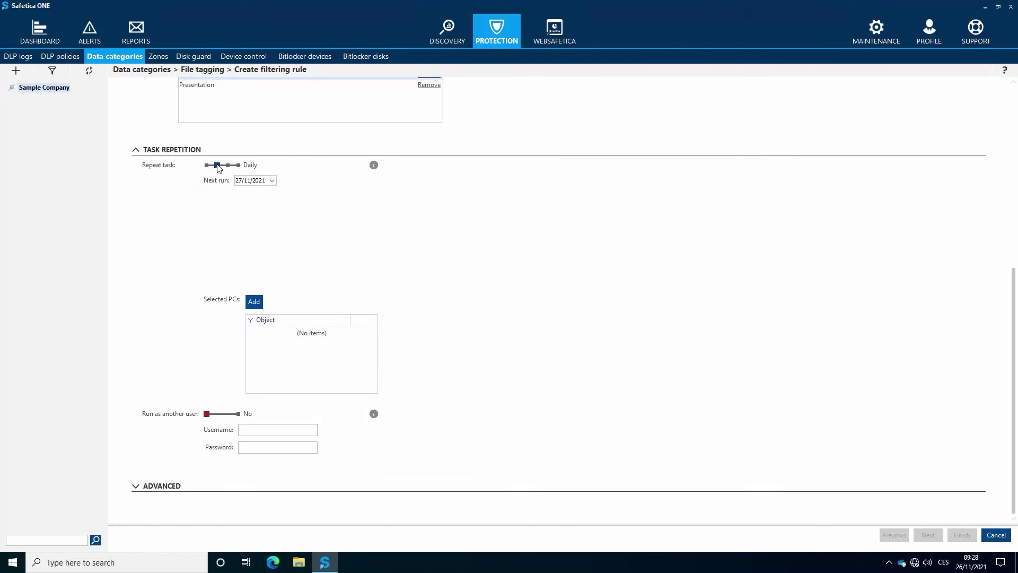
click(272, 181)
Run the rule on computer DESKTOP-JE4E5UO from Sample Company's Unknown group.
click(254, 301)
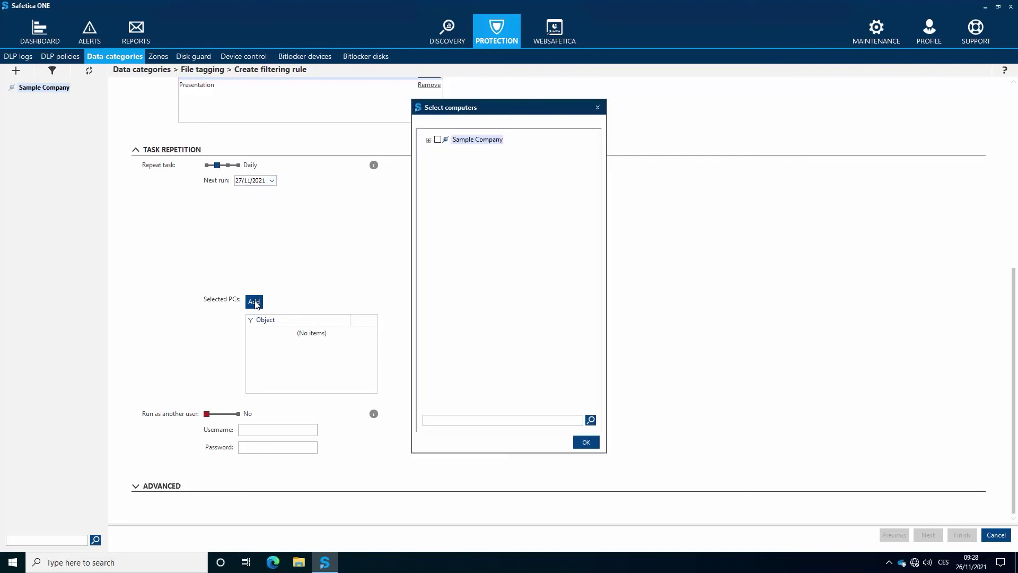
click(428, 140)
click(439, 150)
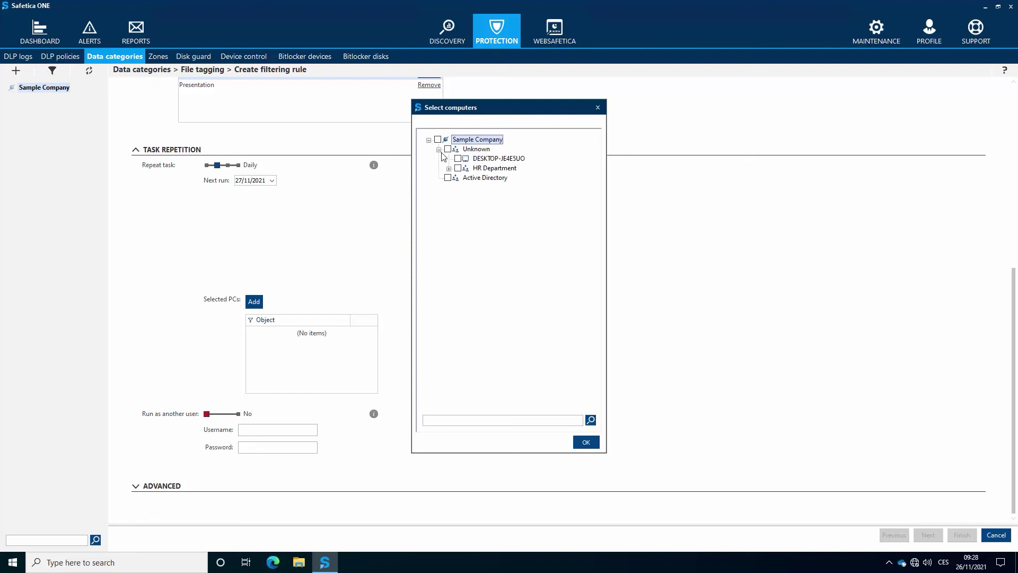
click(458, 159)
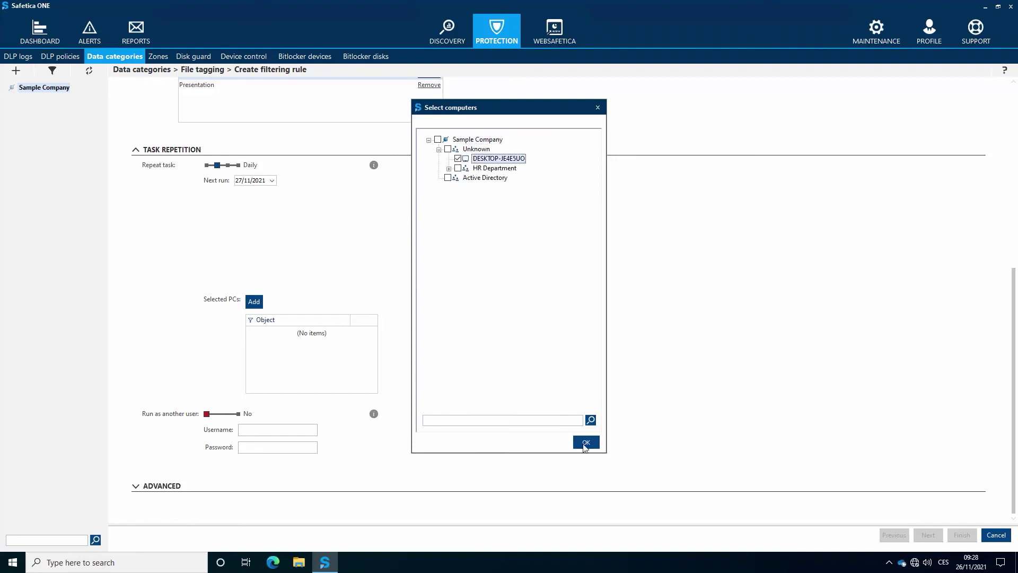
click(584, 444)
click(201, 479)
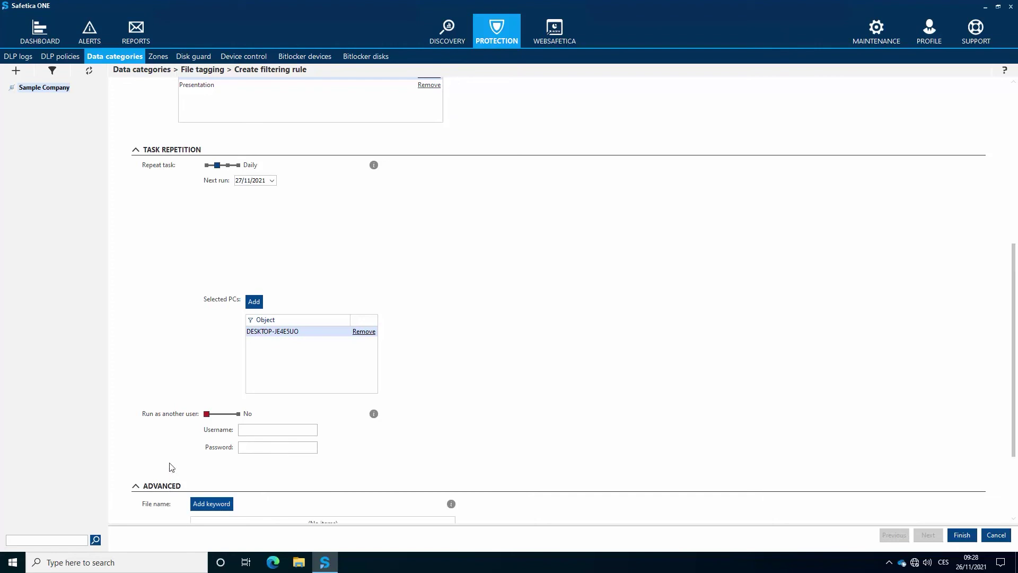